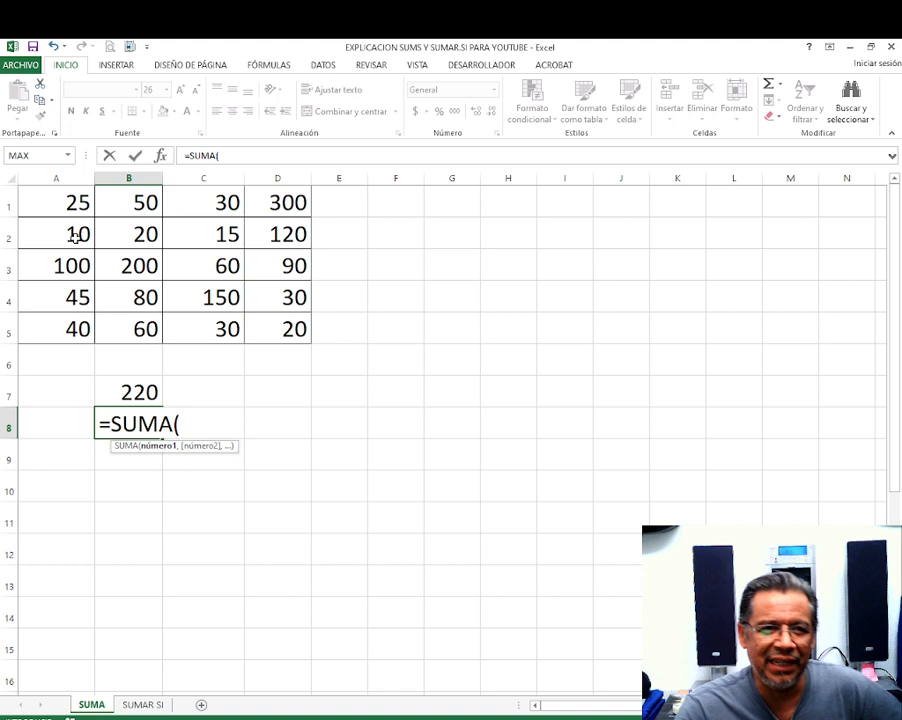
# Complete the SUMA formula in B8 so it adds the separate cells A1, C3 and C5.
pyautogui.click(48, 198)
pyautogui.write(',')
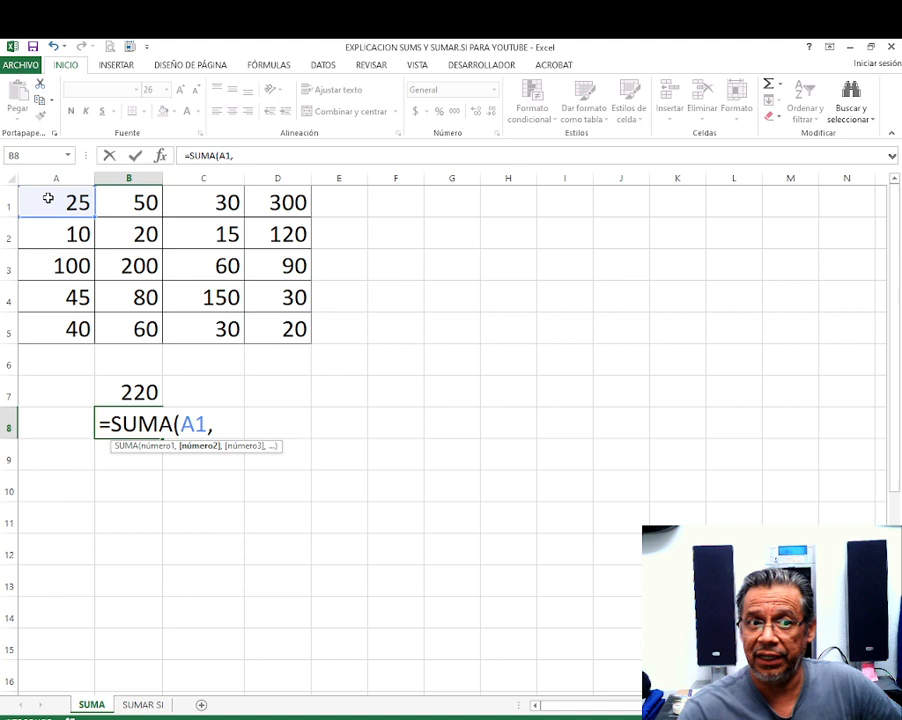
pyautogui.click(203, 265)
pyautogui.write(',')
pyautogui.click(206, 330)
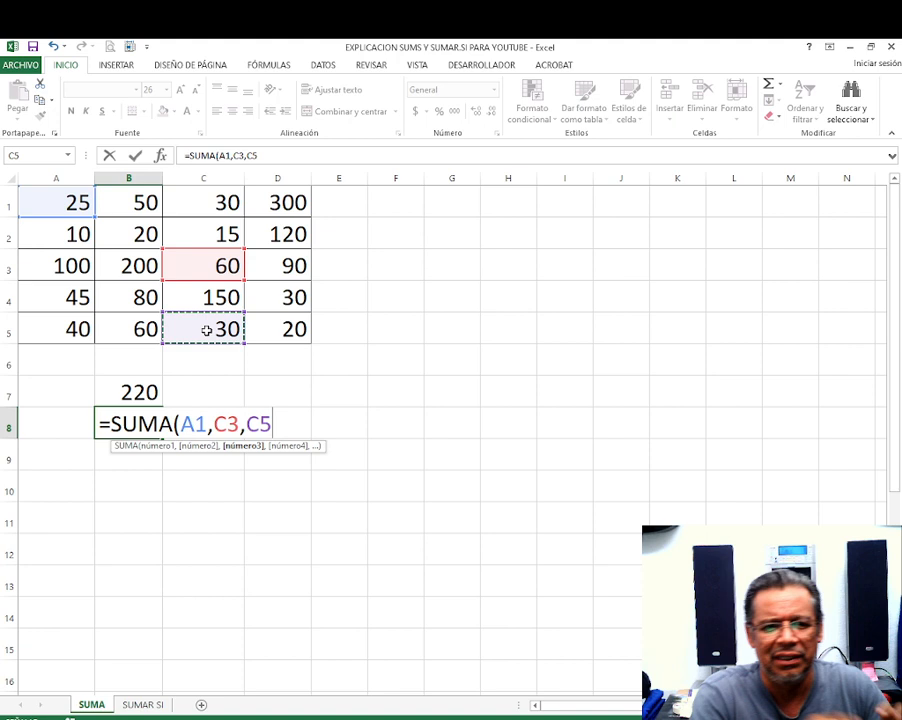
pyautogui.write(')')
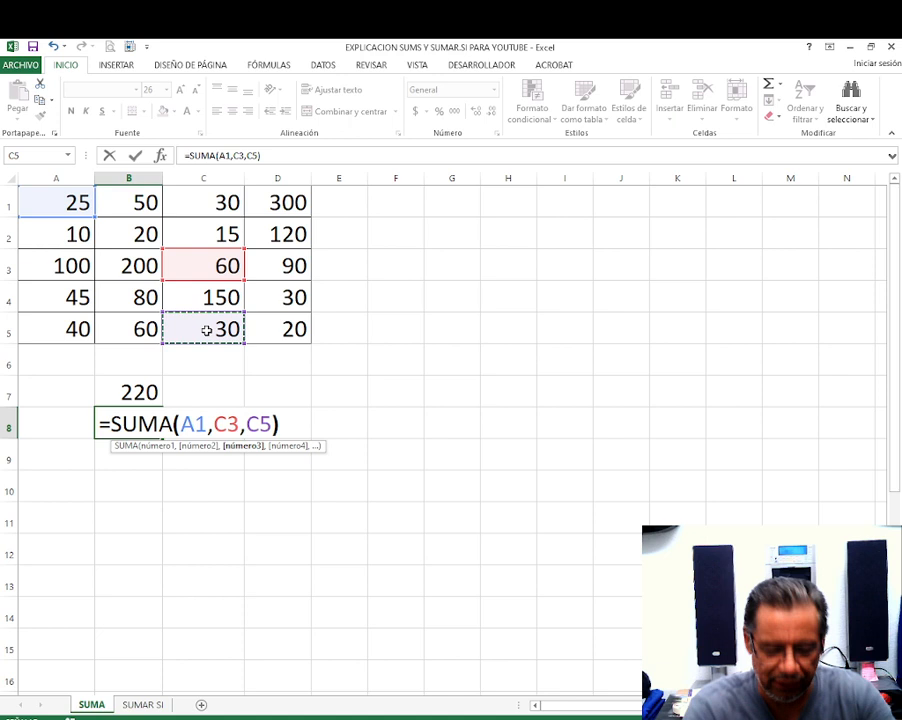
pyautogui.press('Return')
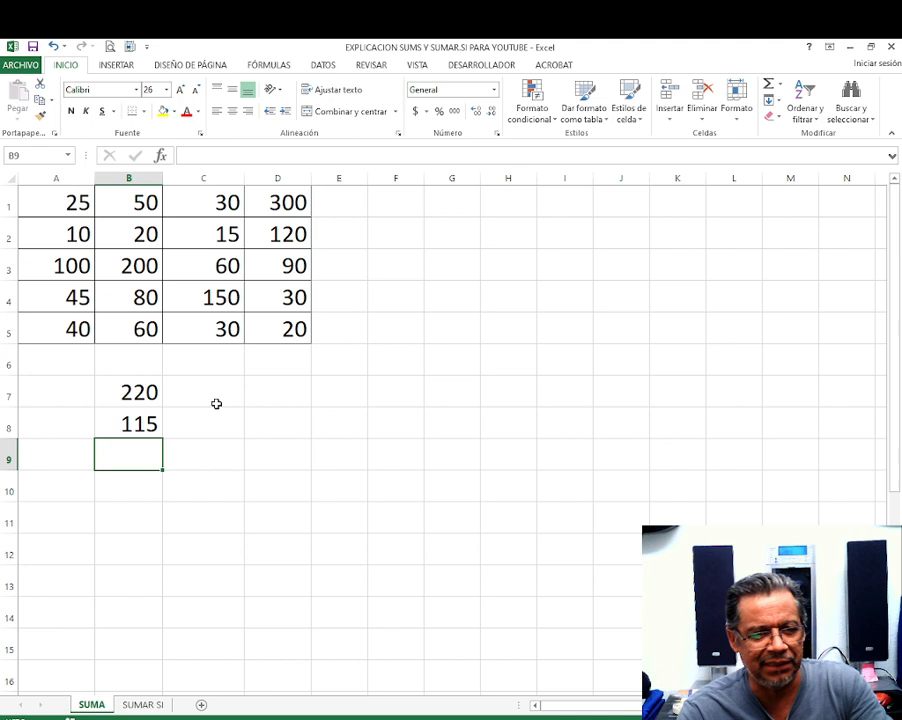
# Enter a SUMA formula in B9 that adds the range D1:D5.
pyautogui.press('Right')
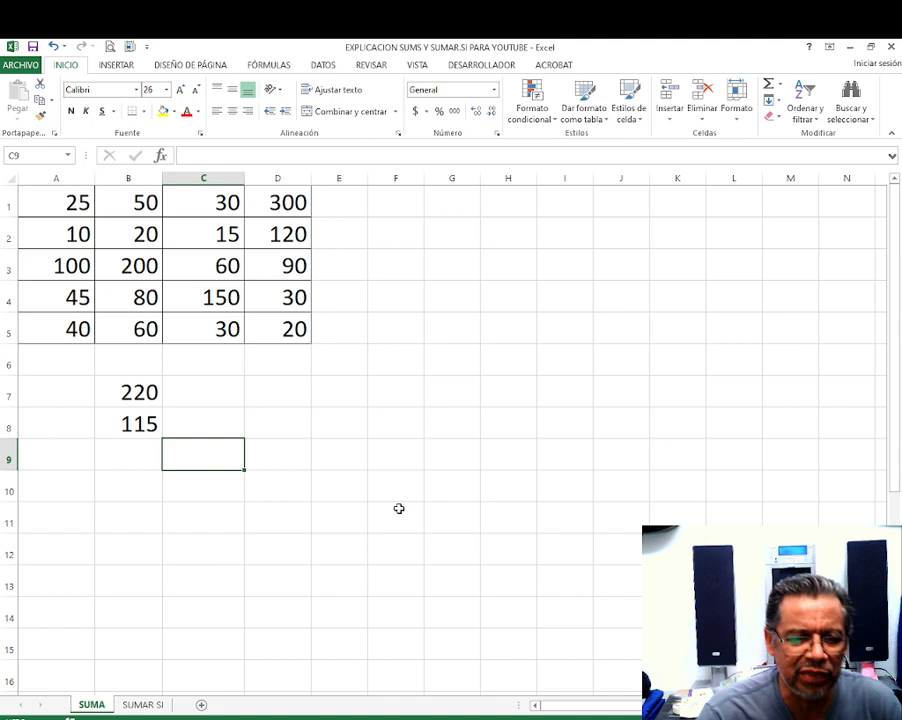
pyautogui.press('Left')
pyautogui.write('=SUMA(')
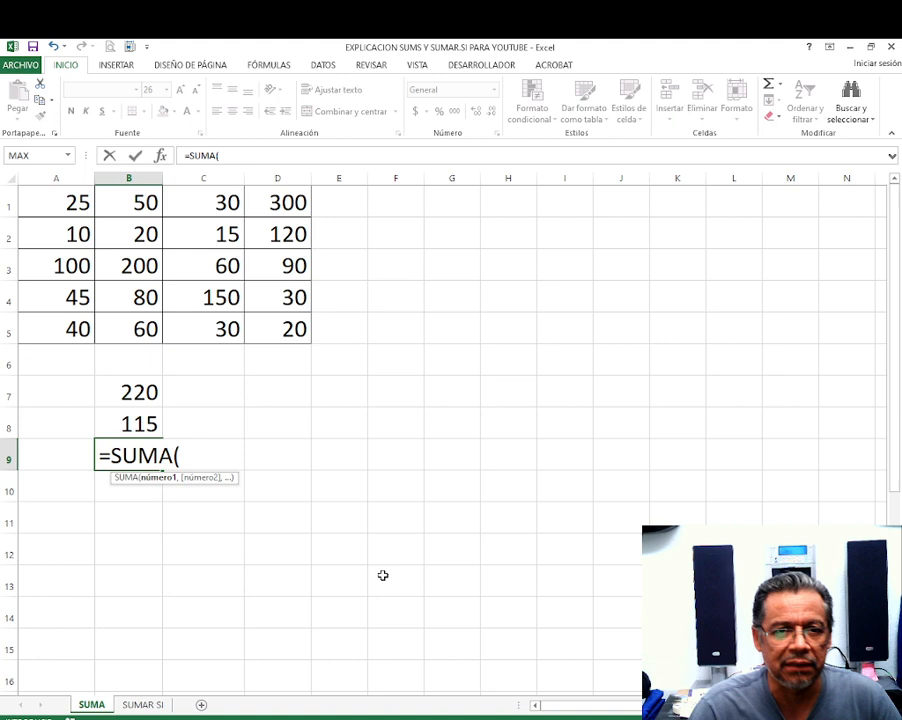
pyautogui.write('D1:')
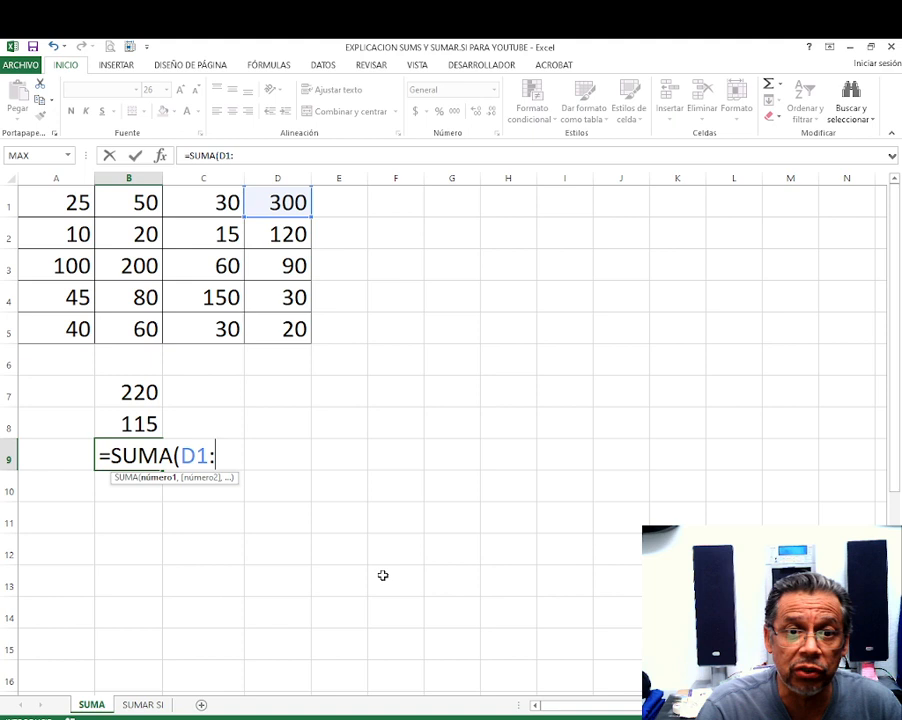
pyautogui.write('D5')
pyautogui.press('Return')
# Enter a second SUMA formula in B10, picking the range D1:D5 directly on the sheet.
pyautogui.write('=')
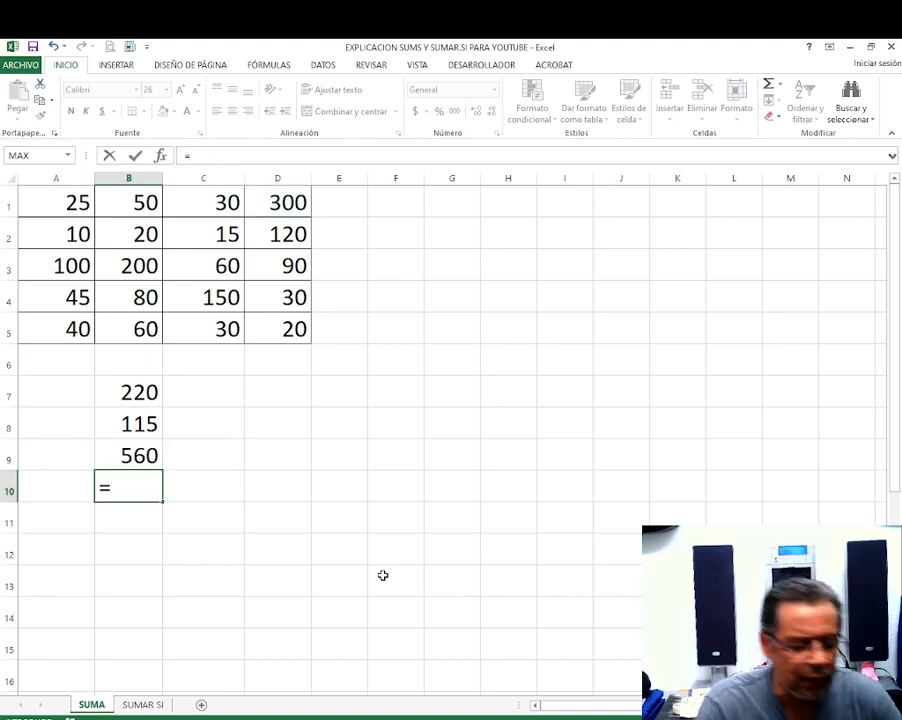
pyautogui.write('SUMA(')
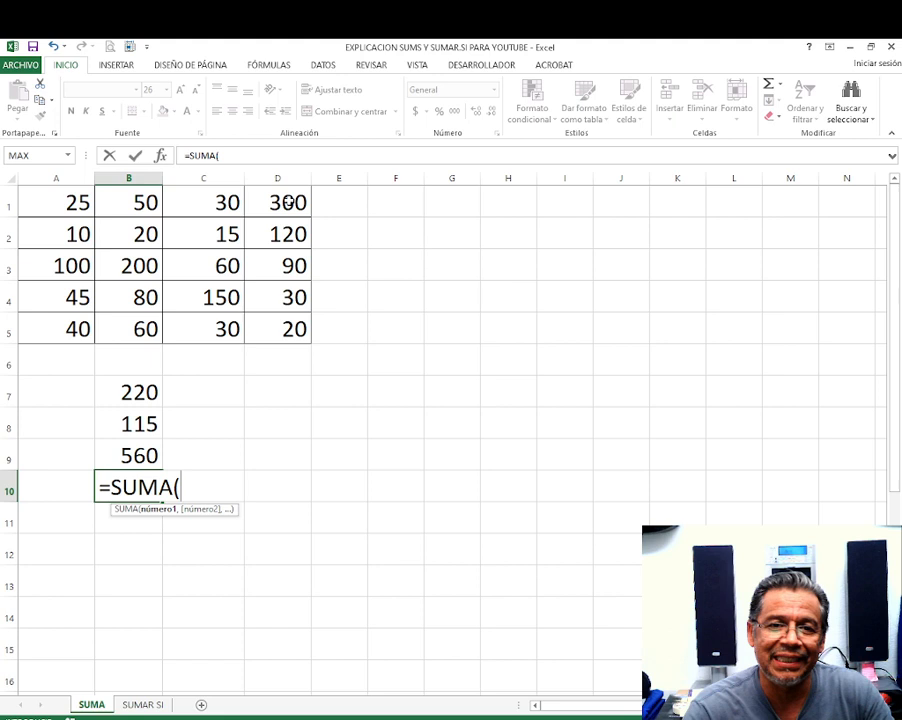
pyautogui.moveTo(288, 203); pyautogui.dragTo(293, 330)
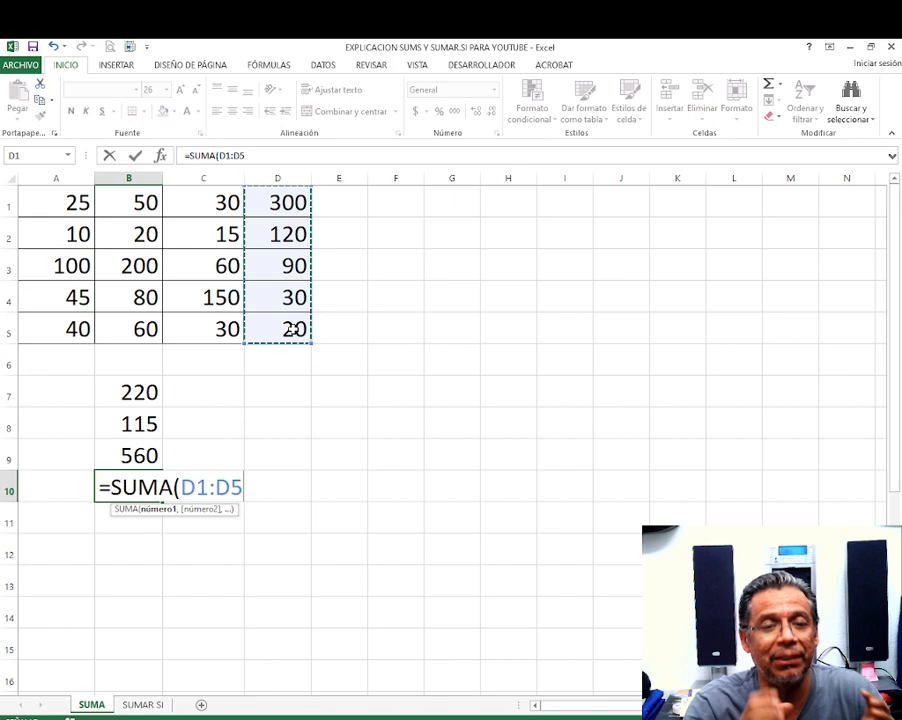
pyautogui.press('Return')
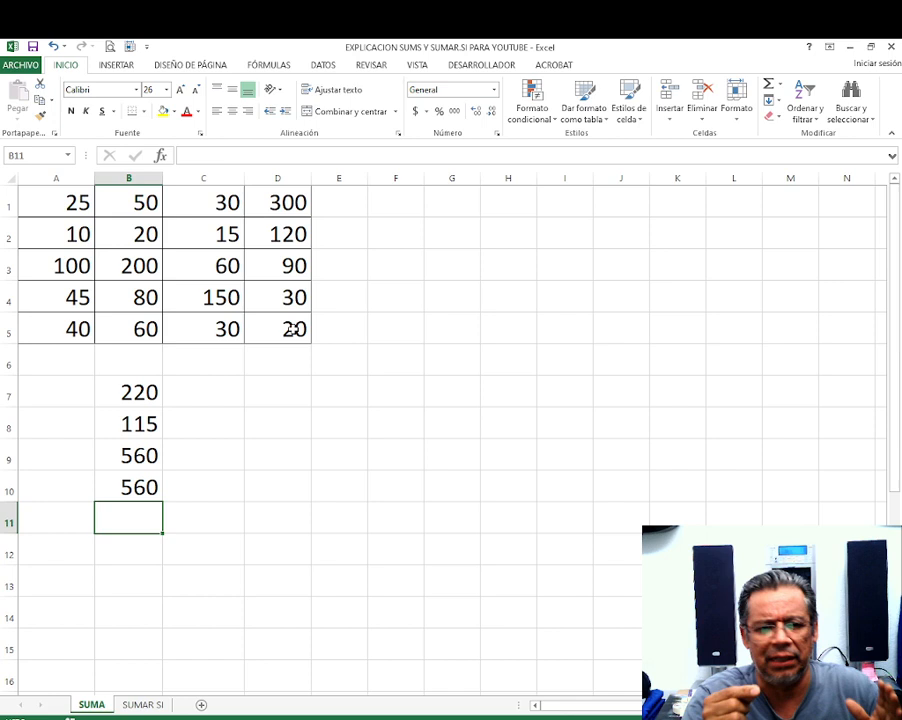
# Enter a SUMA formula in B11 that adds the two-column range C1:D5.
pyautogui.press('Right')
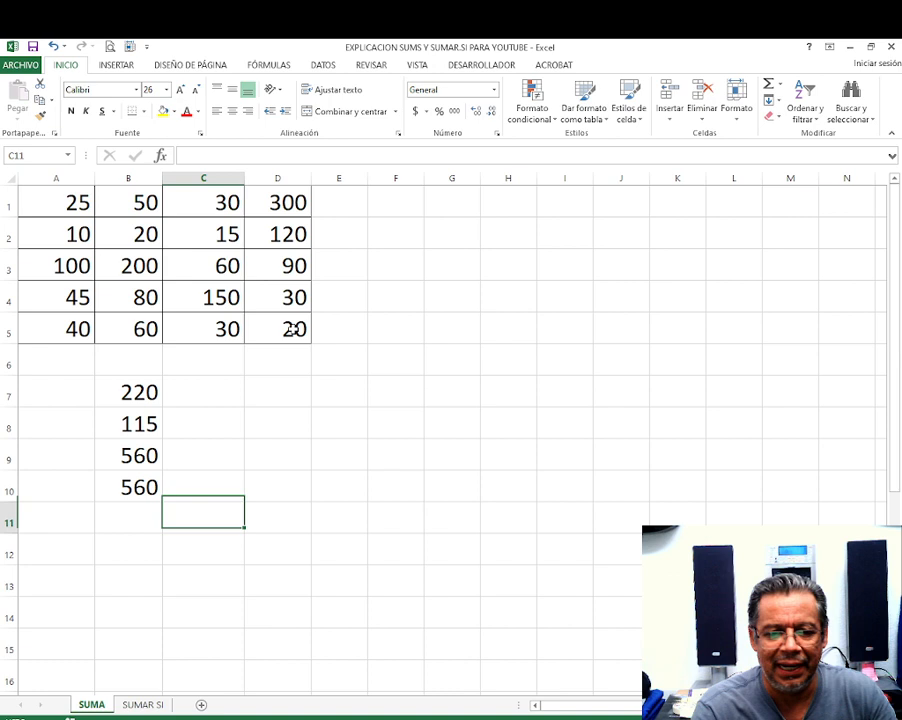
pyautogui.press('Left')
pyautogui.write('=SUMA(')
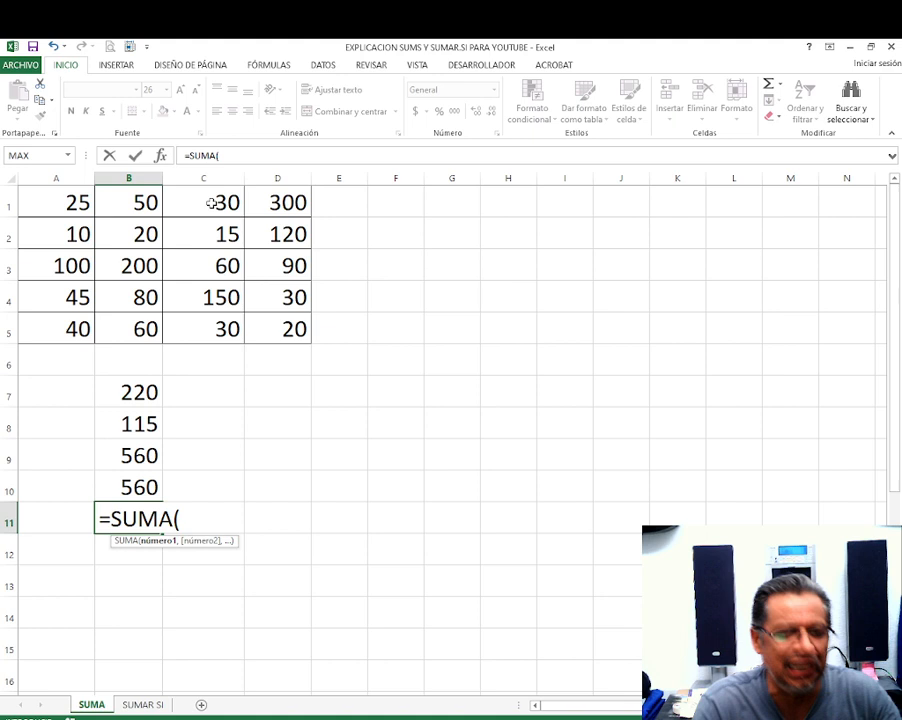
pyautogui.moveTo(211, 203); pyautogui.dragTo(290, 329)
pyautogui.write(')')
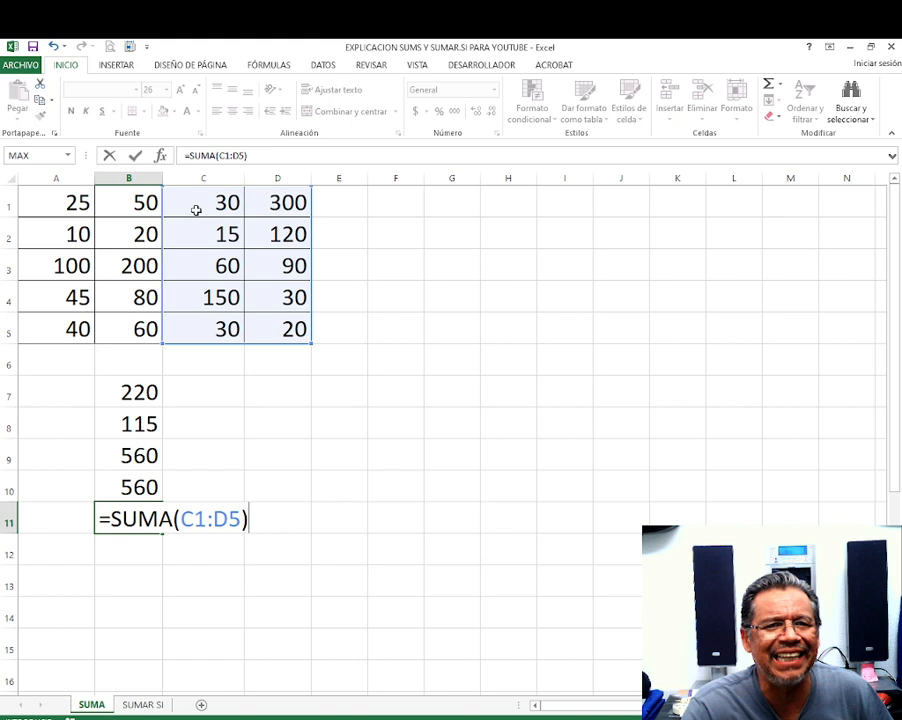
pyautogui.press('Return')
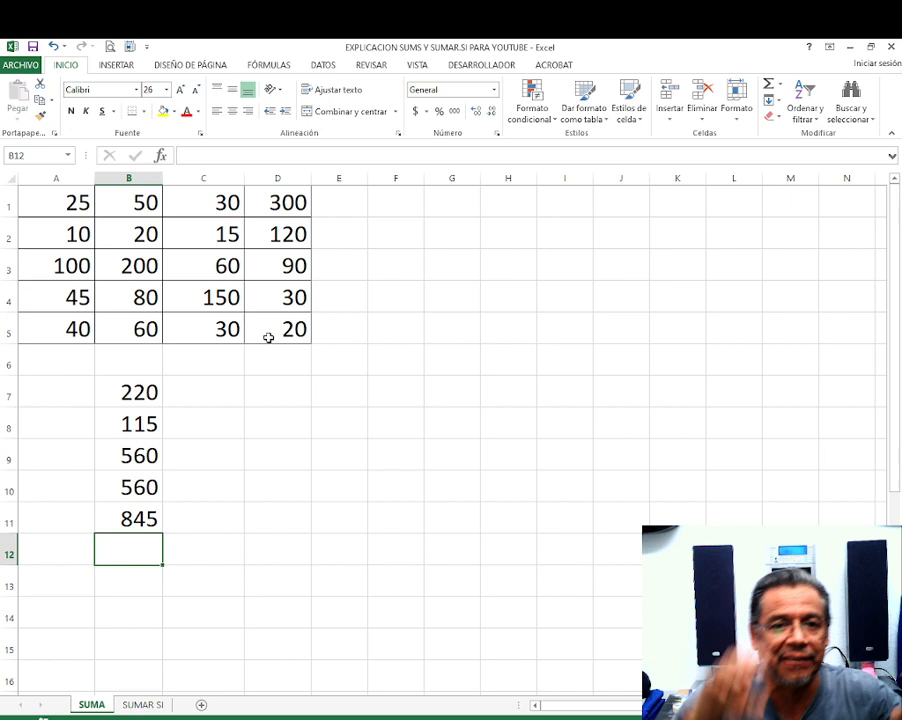
# Enter =SUMA(A2,C5,D1:D5) in D7 to combine individual cells with a range.
pyautogui.click(276, 392)
pyautogui.write('=SU')
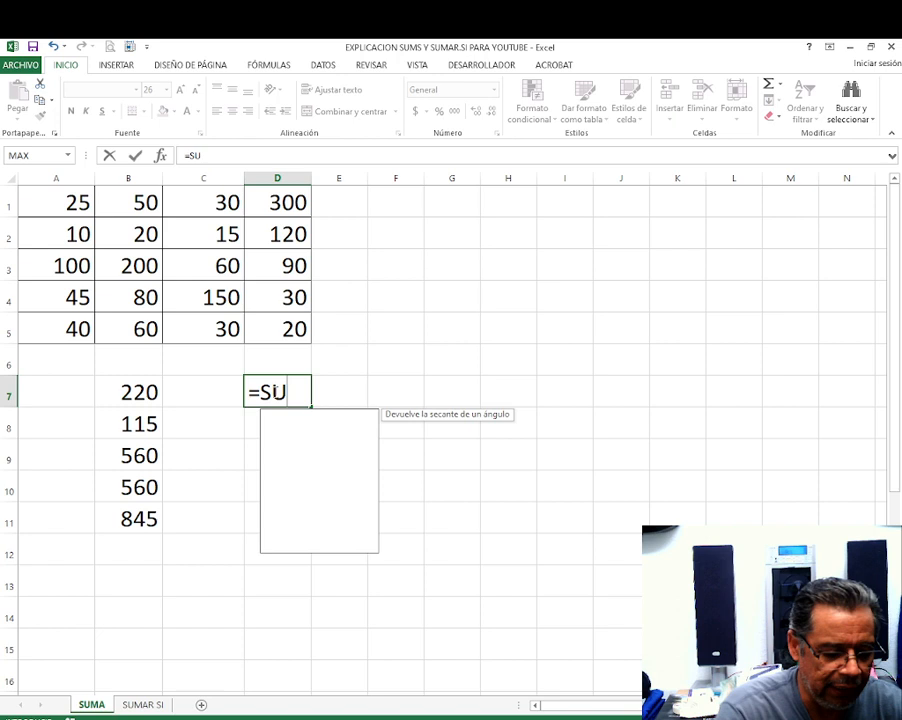
pyautogui.write('MA(')
pyautogui.click(78, 234)
pyautogui.write(',')
pyautogui.click(225, 328)
pyautogui.write(',')
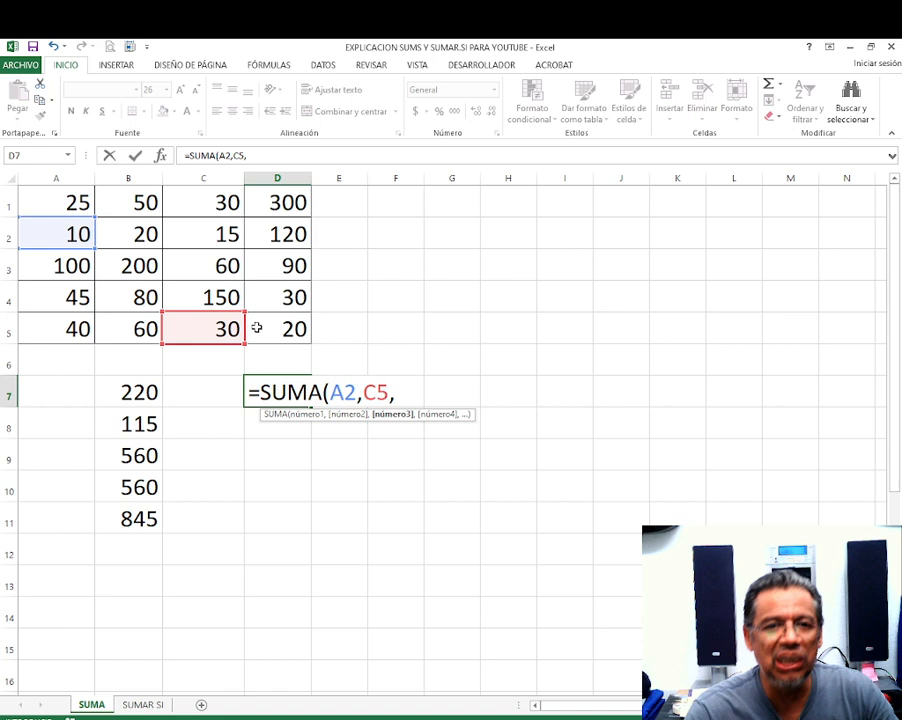
pyautogui.moveTo(265, 202); pyautogui.dragTo(262, 328)
pyautogui.write(')')
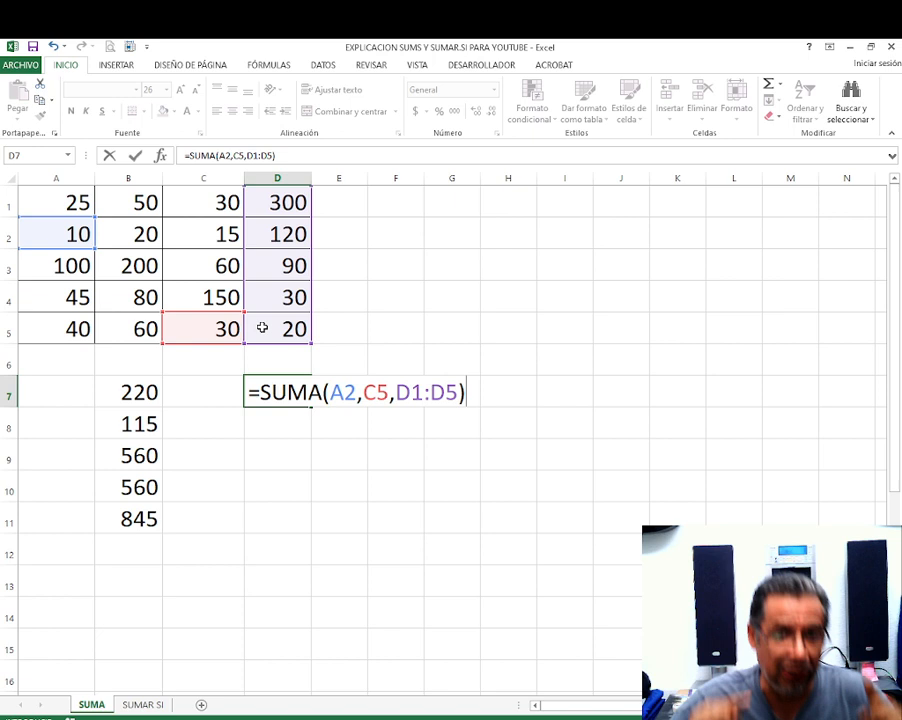
pyautogui.press('Return')
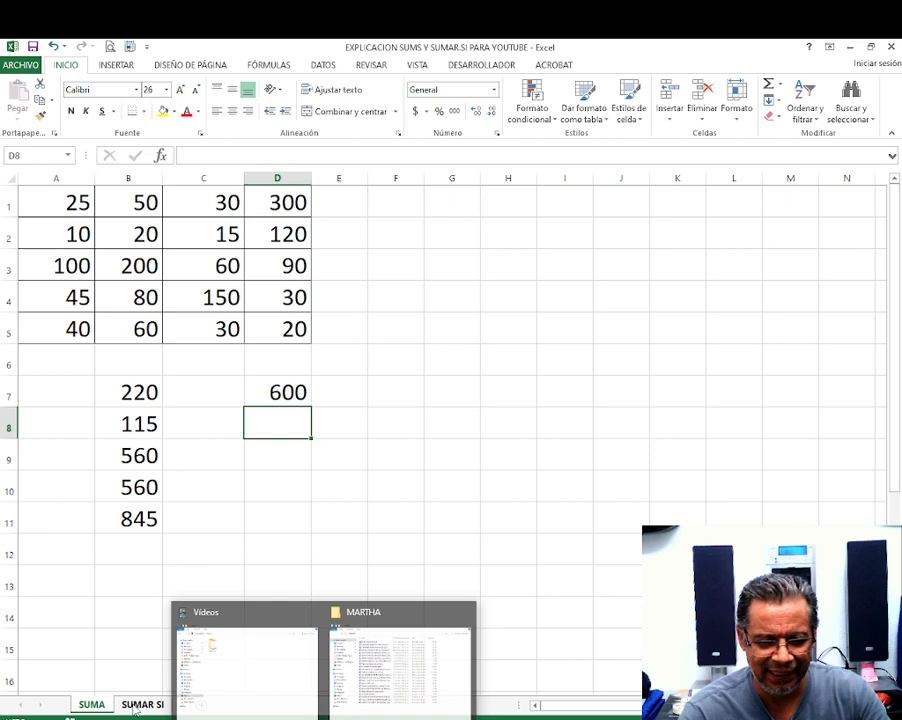
# Switch to the SUMAR SI worksheet.
pyautogui.click(134, 707)
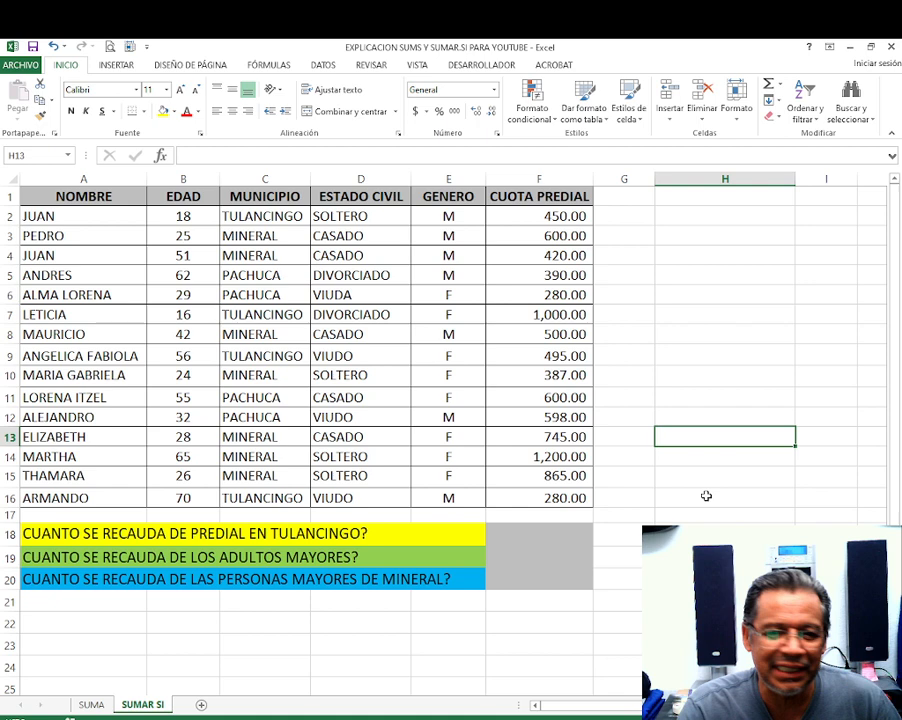
pyautogui.click(684, 356)
pyautogui.write('=SUMA')
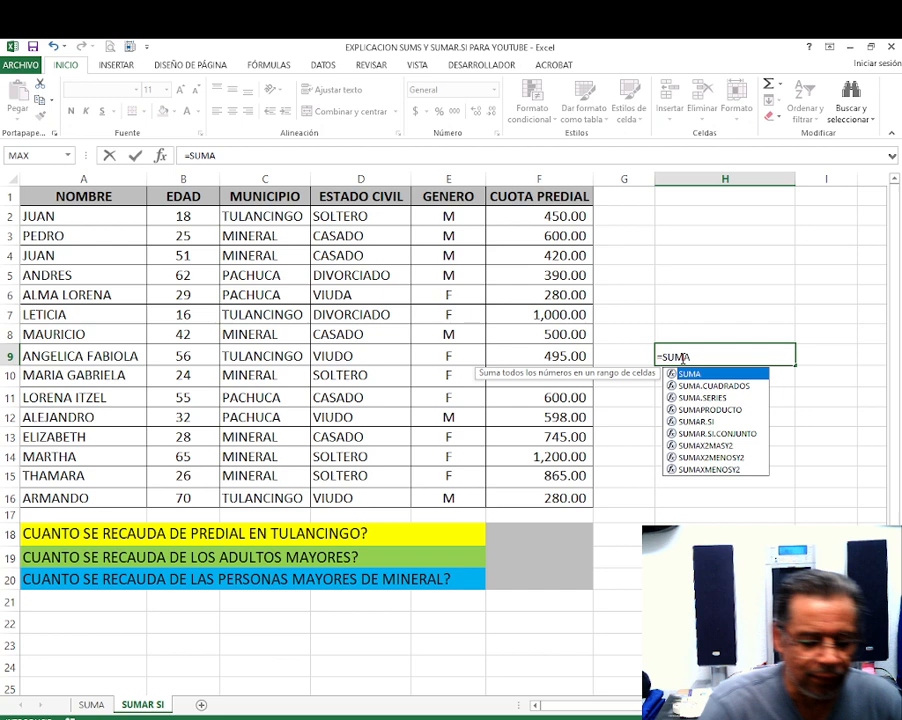
pyautogui.press('Escape')
# Enlarge the blank column H cells from row 6 down to font size 20 and enter =SUMA(F2,F7,F9,F16) in H7 for the Tulancingo fees.
pyautogui.moveTo(725, 294); pyautogui.dragTo(736, 501)
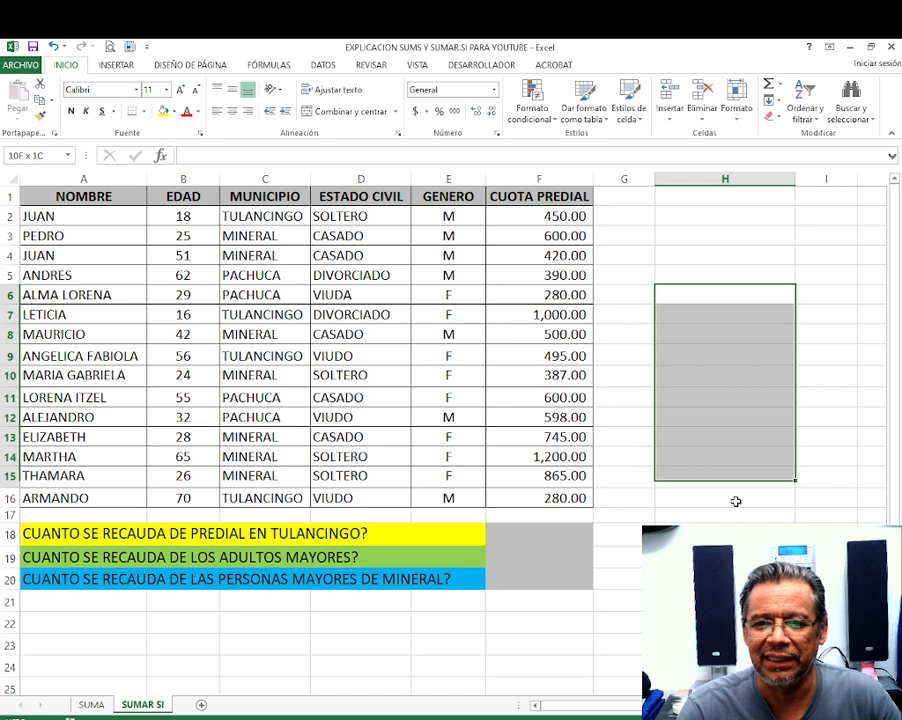
pyautogui.click(665, 322)
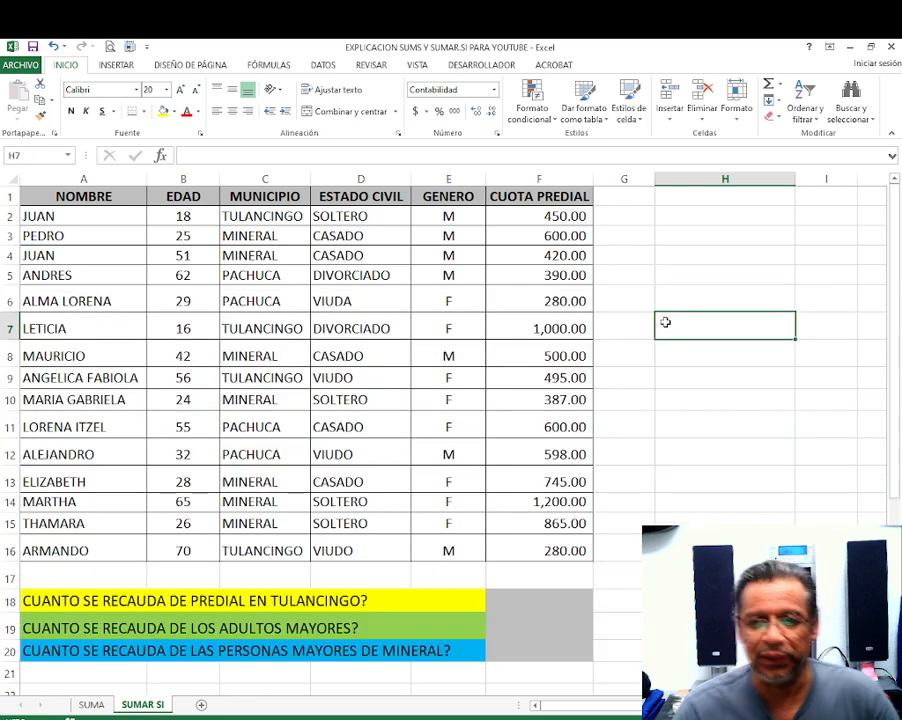
pyautogui.write('=SU')
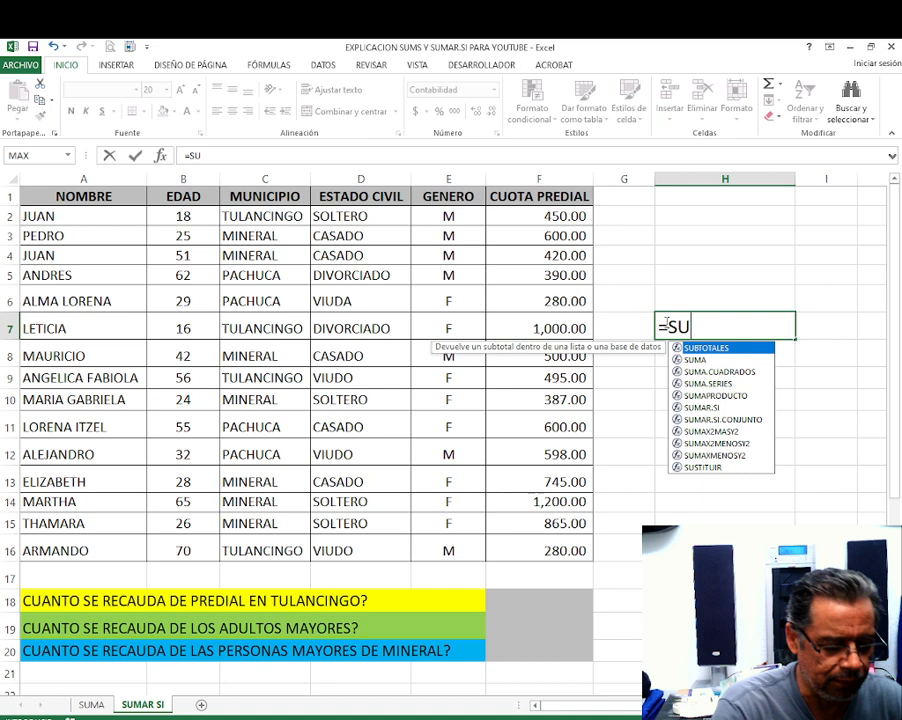
pyautogui.write('MA(')
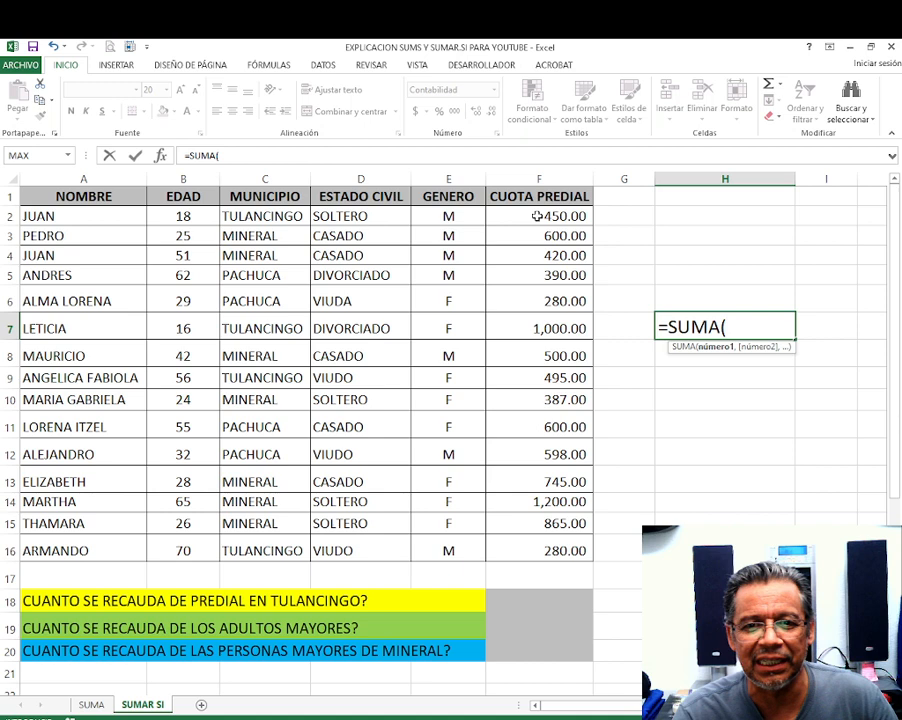
pyautogui.click(538, 216)
pyautogui.keyDown('ctrl'); pyautogui.click(528, 329); pyautogui.keyUp('ctrl')
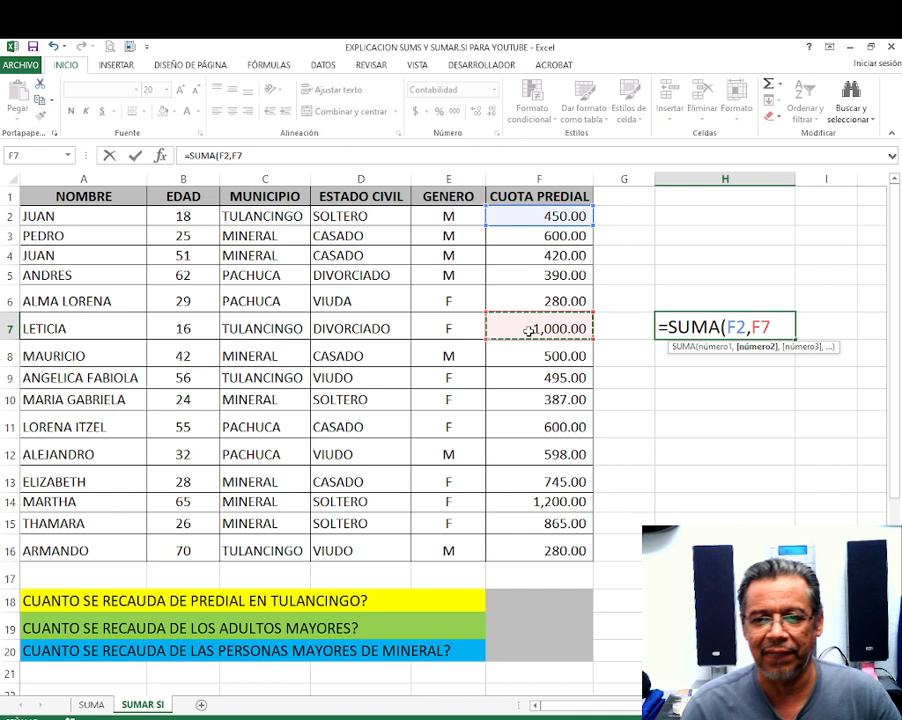
pyautogui.keyDown('ctrl'); pyautogui.click(553, 378); pyautogui.keyUp('ctrl')
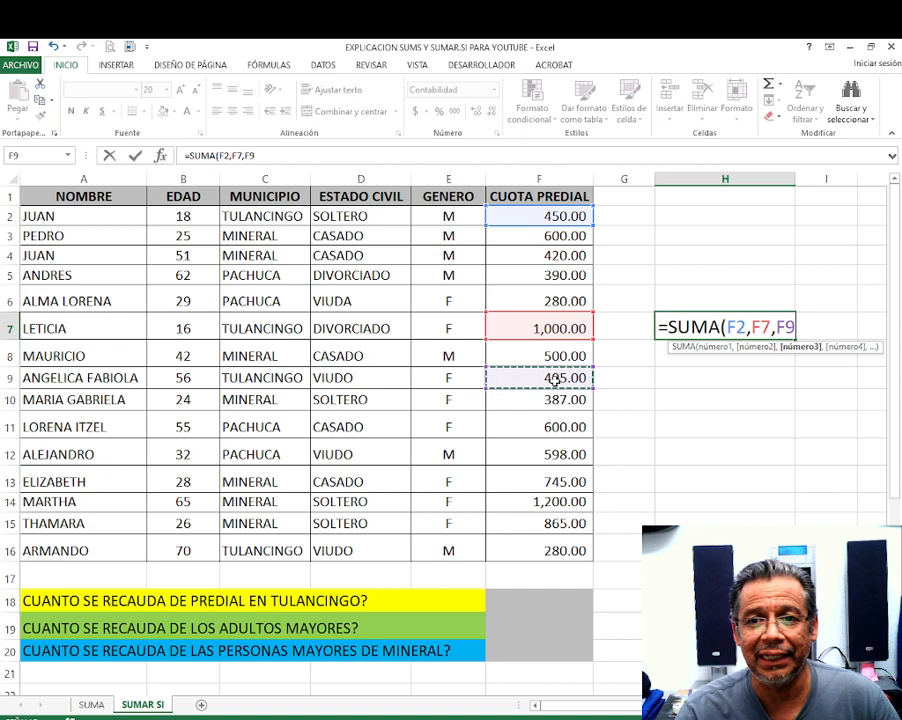
pyautogui.keyDown('ctrl'); pyautogui.click(546, 551); pyautogui.keyUp('ctrl')
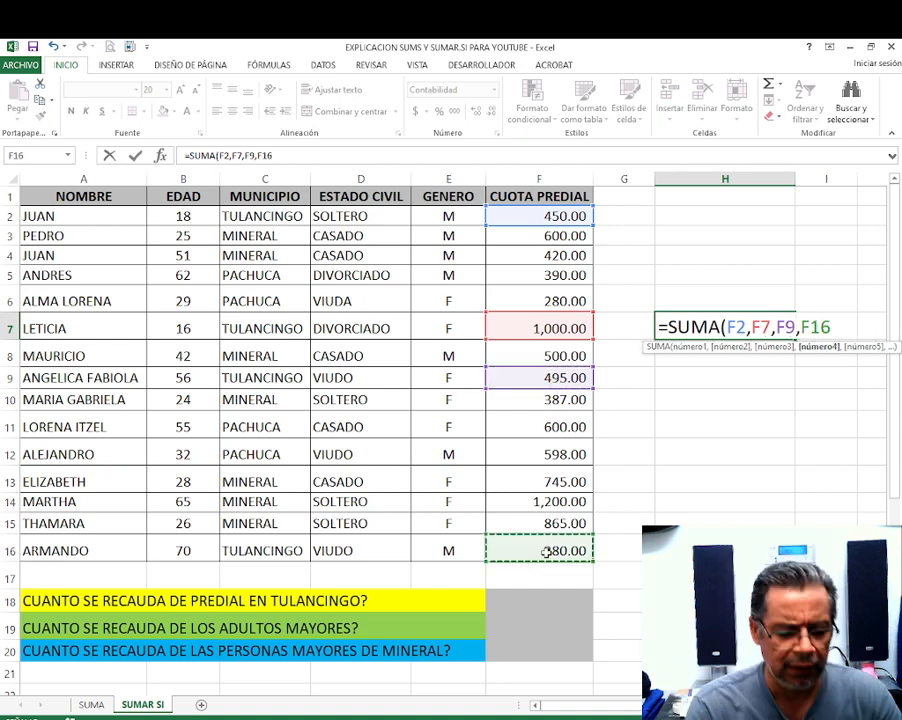
pyautogui.write(')')
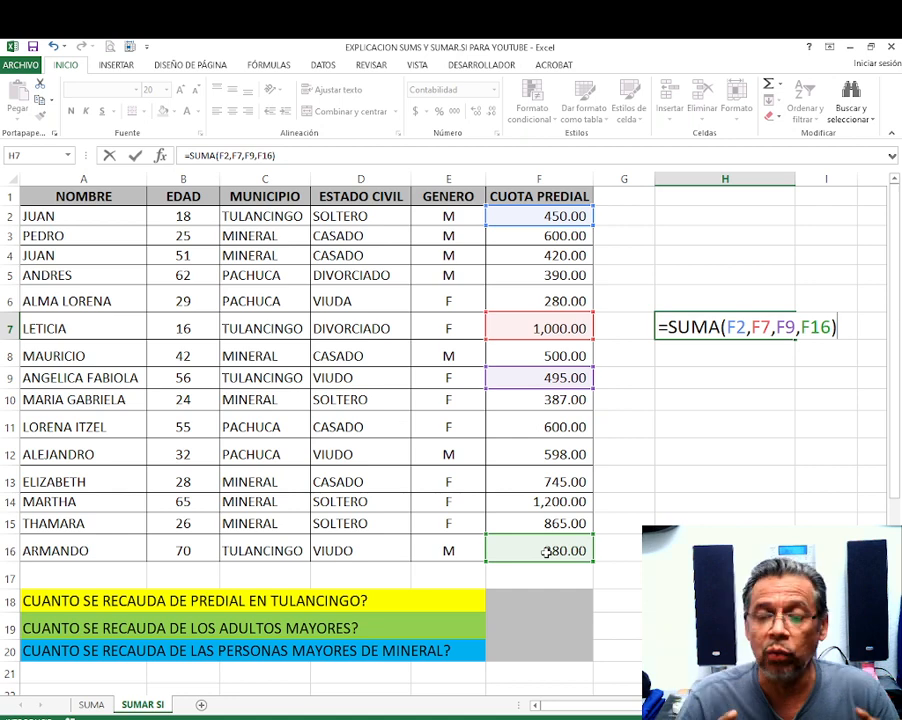
pyautogui.press('Return')
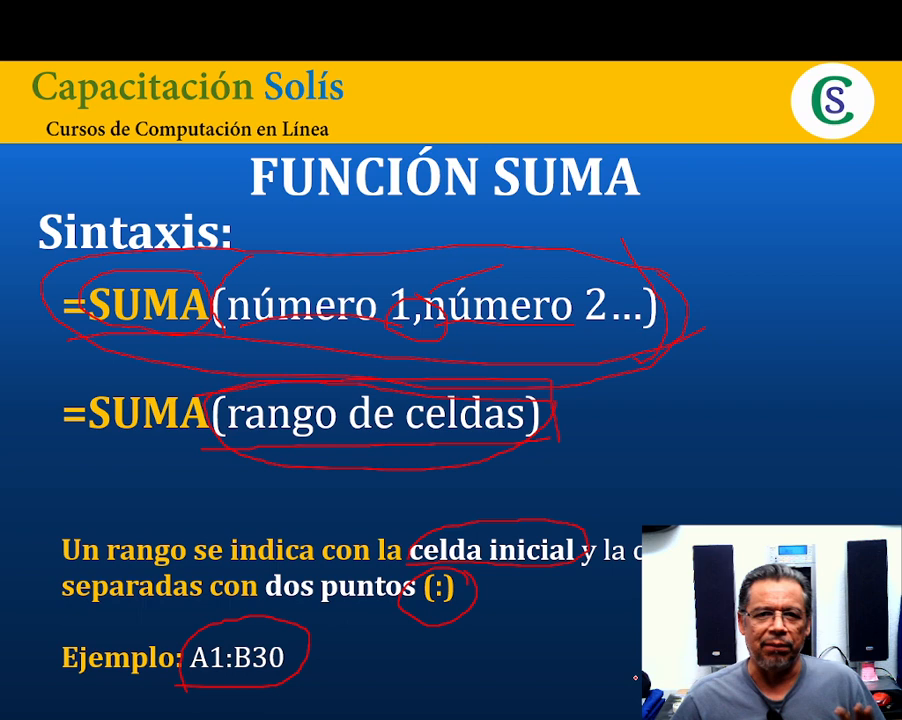
pyautogui.press('Right')
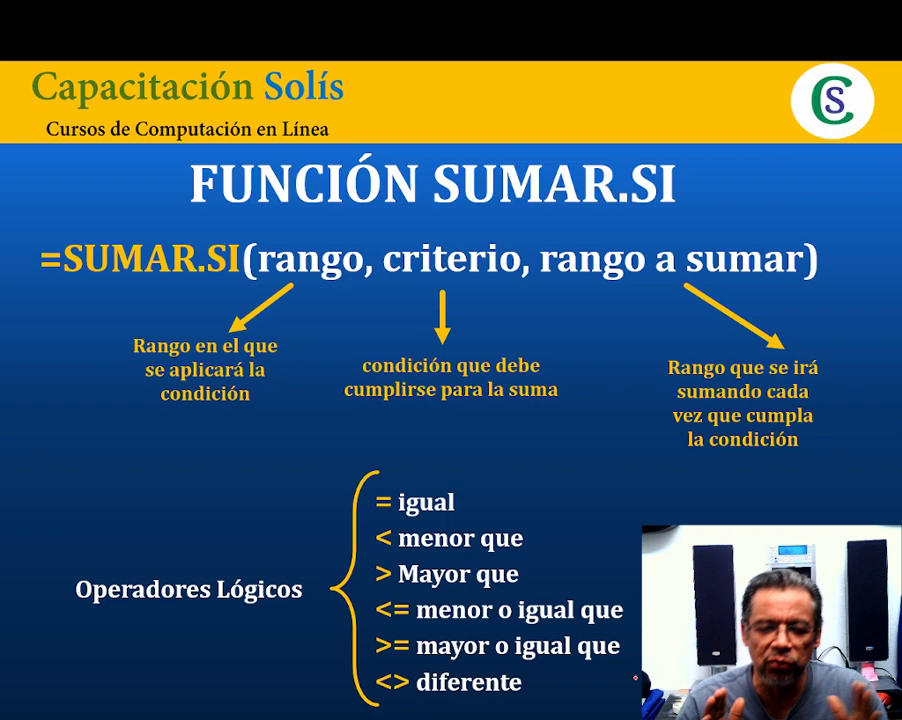
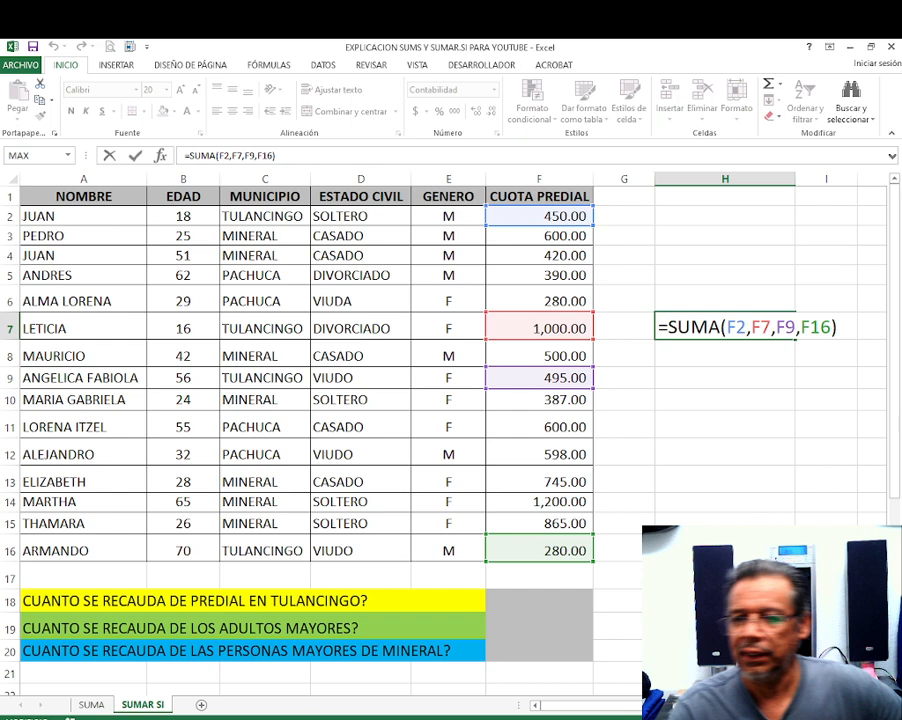
# Finish the H7 sum and enter =SUMAR.SI(C2:C16,"TULANCINGO",F2:F16) in F18 to total the Tulancingo fees.
pyautogui.press('Return')
pyautogui.click(585, 599)
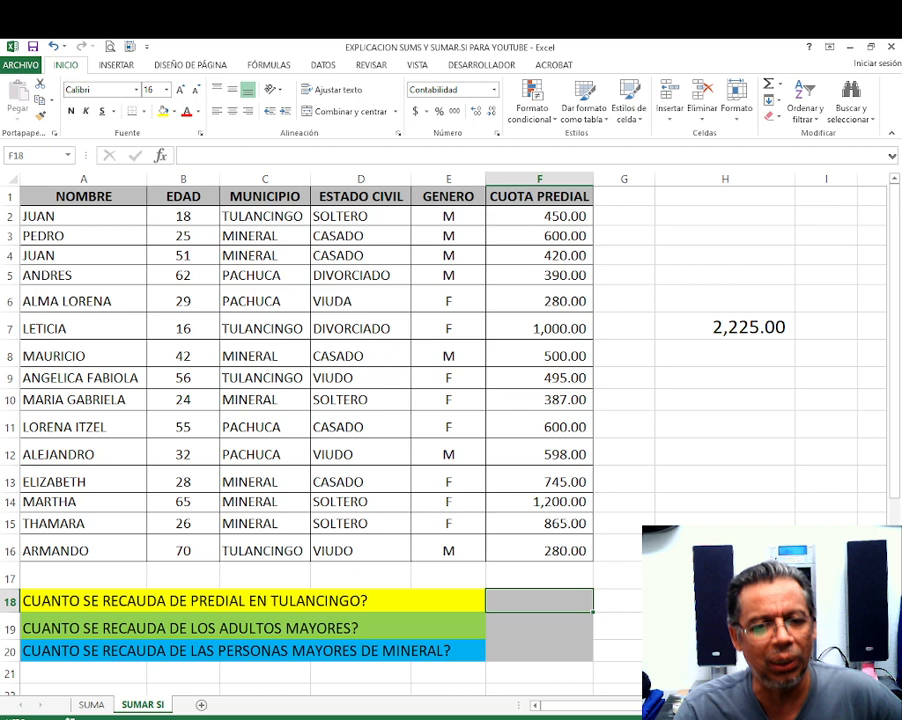
pyautogui.write('=SUMAR.SI')
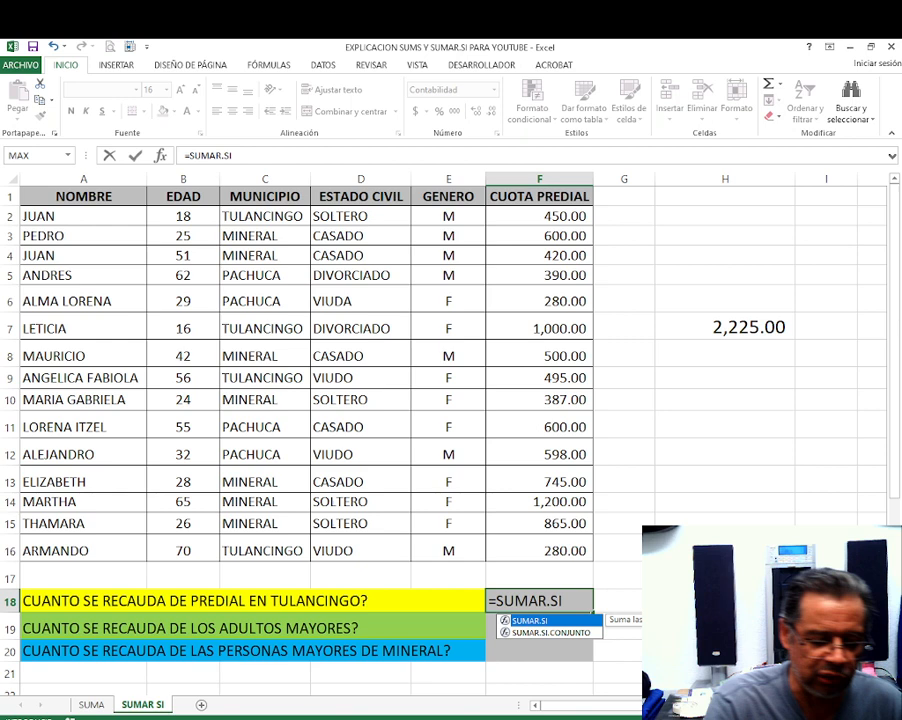
pyautogui.write('(C2:C16,')
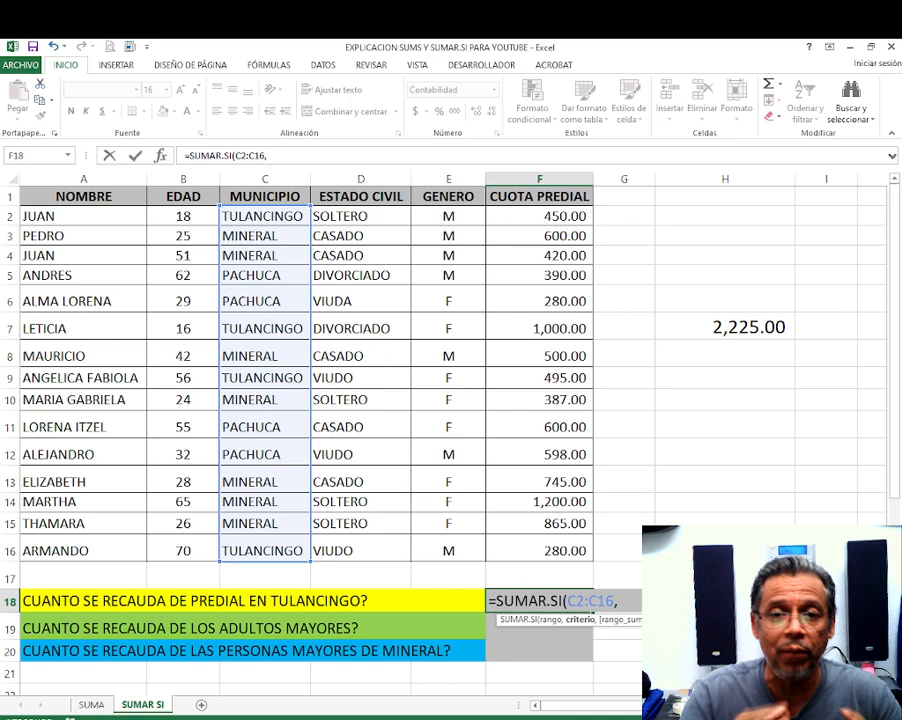
pyautogui.write('"TULANCINGO')
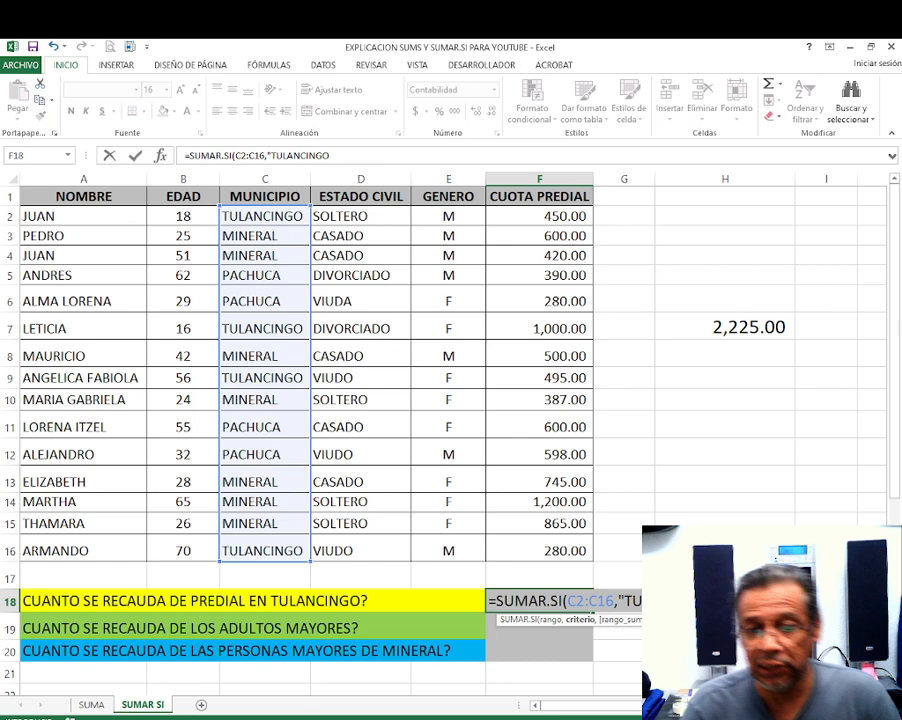
pyautogui.write('",')
pyautogui.moveTo(540, 216); pyautogui.dragTo(543, 551)
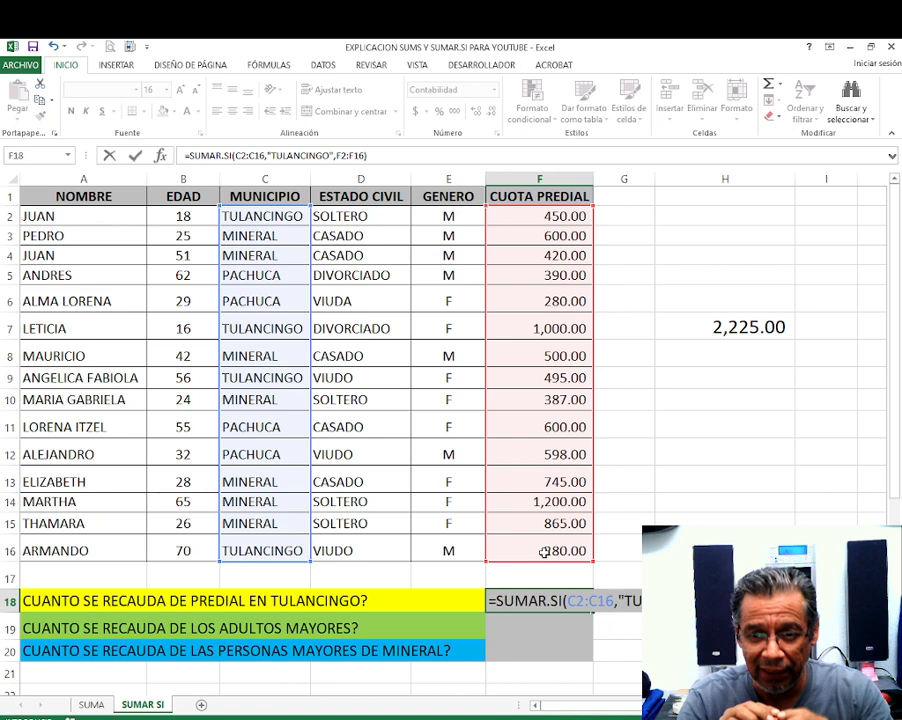
pyautogui.press('Return')
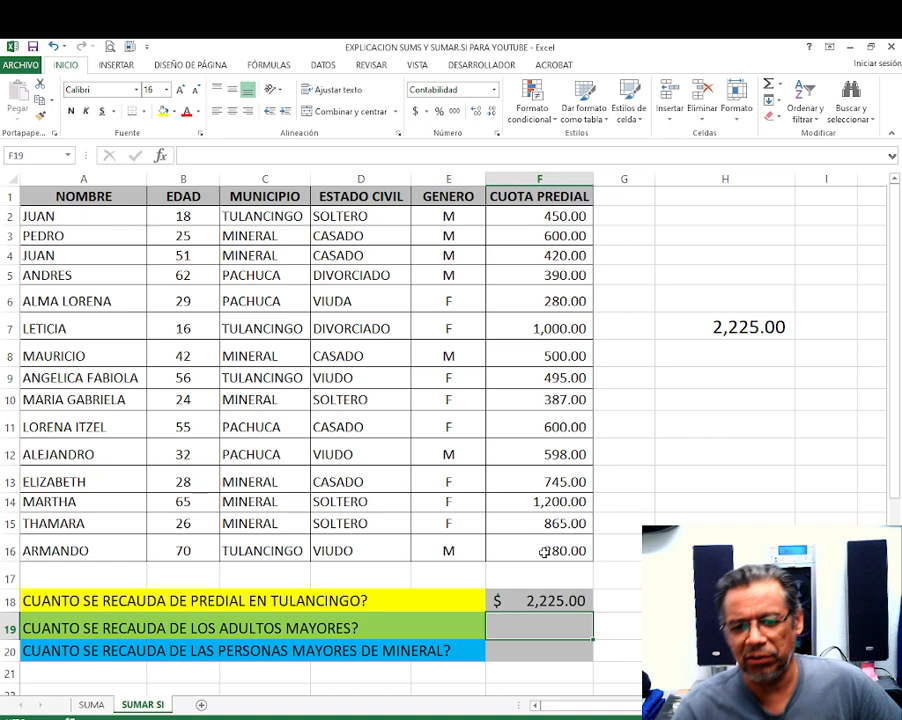
pyautogui.press('Up')
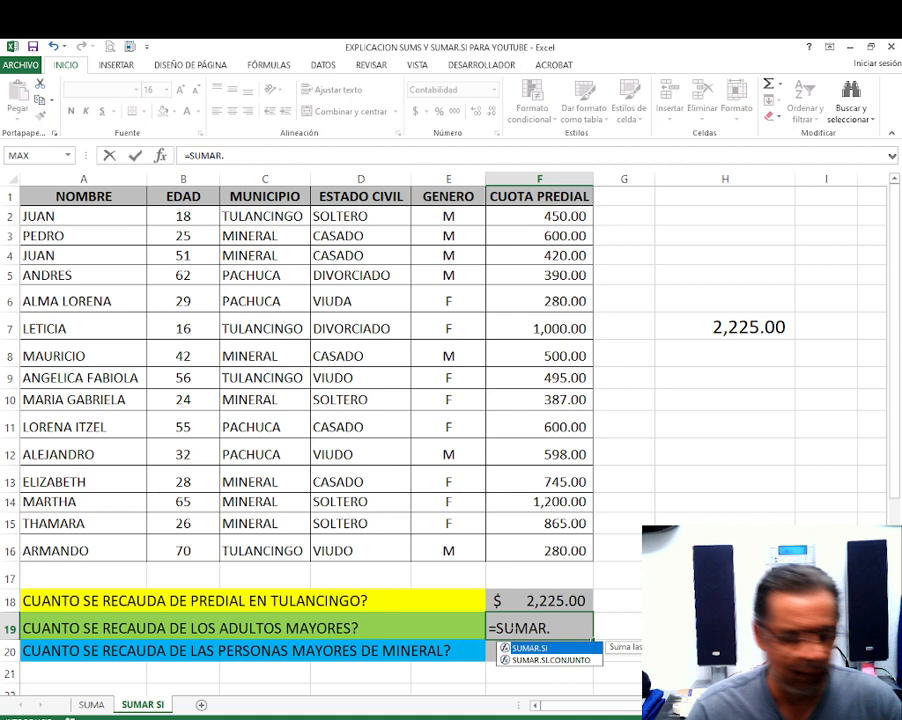
# Enter a SUMAR.SI formula in F19 that totals the older adults' fees, using ages B2:B16 and a ">=" criterion.
pyautogui.press('Tab')
pyautogui.moveTo(183, 216); pyautogui.dragTo(186, 551)
pyautogui.write(',')
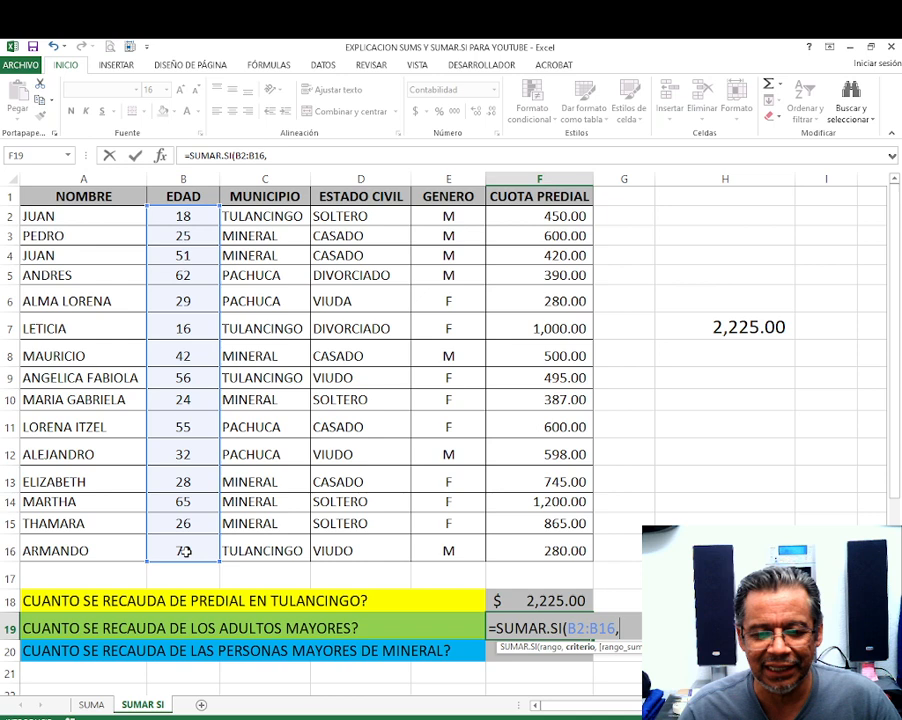
pyautogui.write('"')
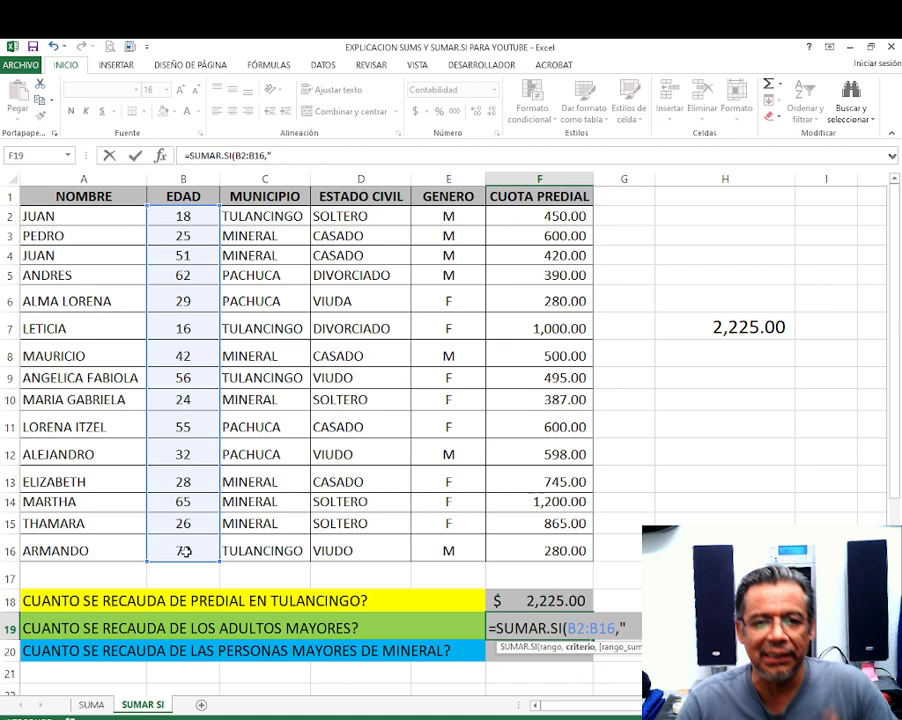
pyautogui.write('>=')
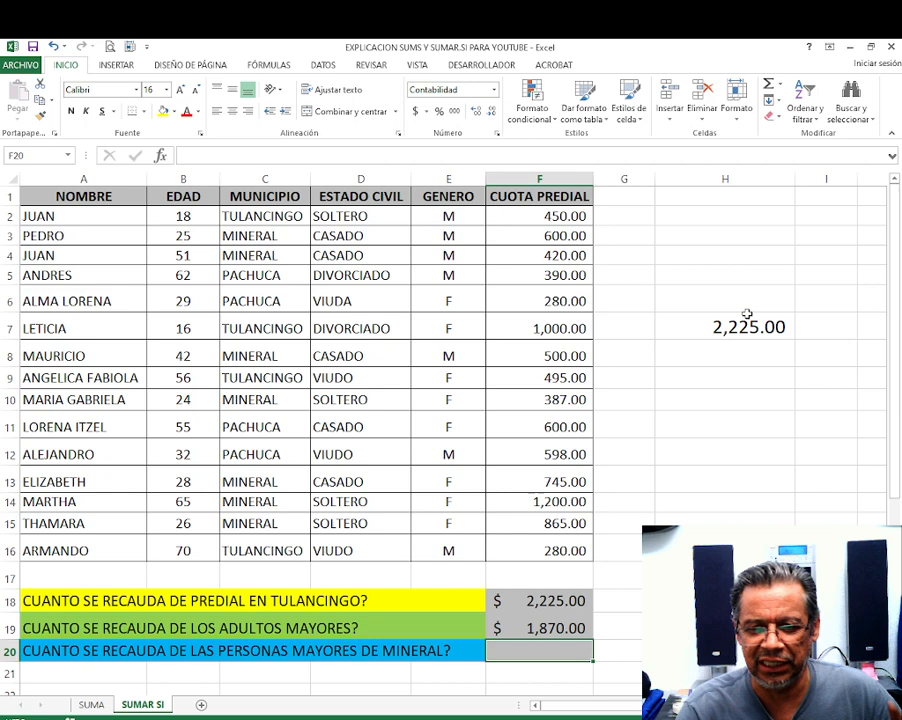
# Enter a SUMA formula in H10 to cross-check the fee total for the older adults.
pyautogui.click(700, 398)
pyautogui.write('=SUMA(')
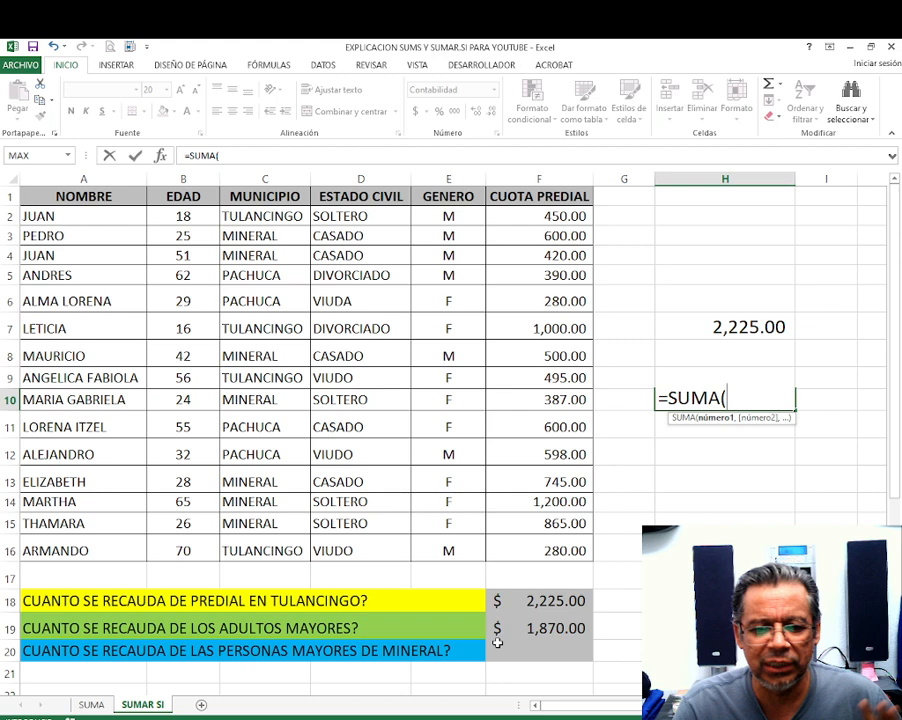
pyautogui.click(497, 640)
pyautogui.press('Return')
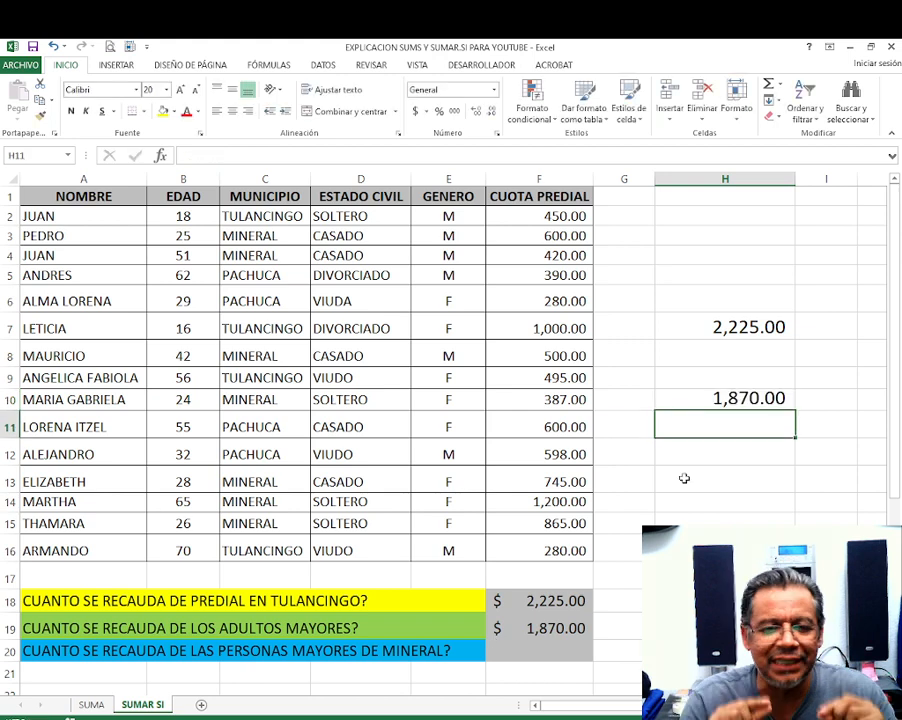